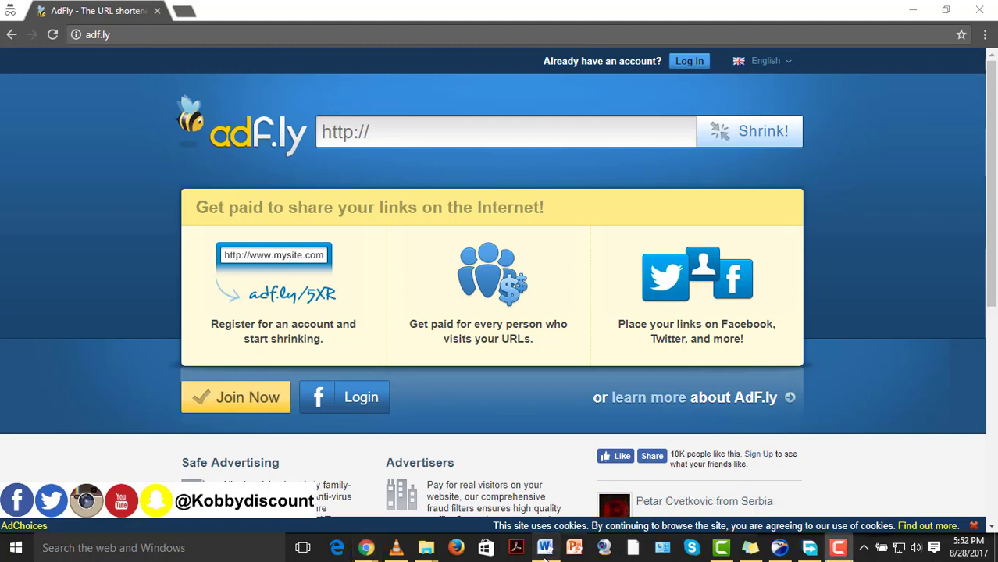
Step: Bring the AdFly page back to the front and start the free account registration form
left_click(545, 547)
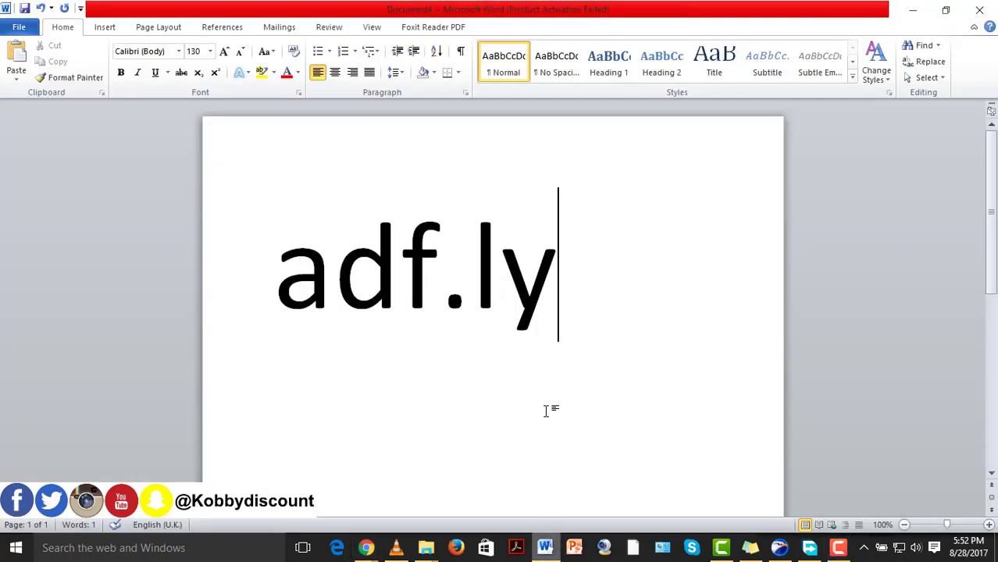
mouse_move(365, 548)
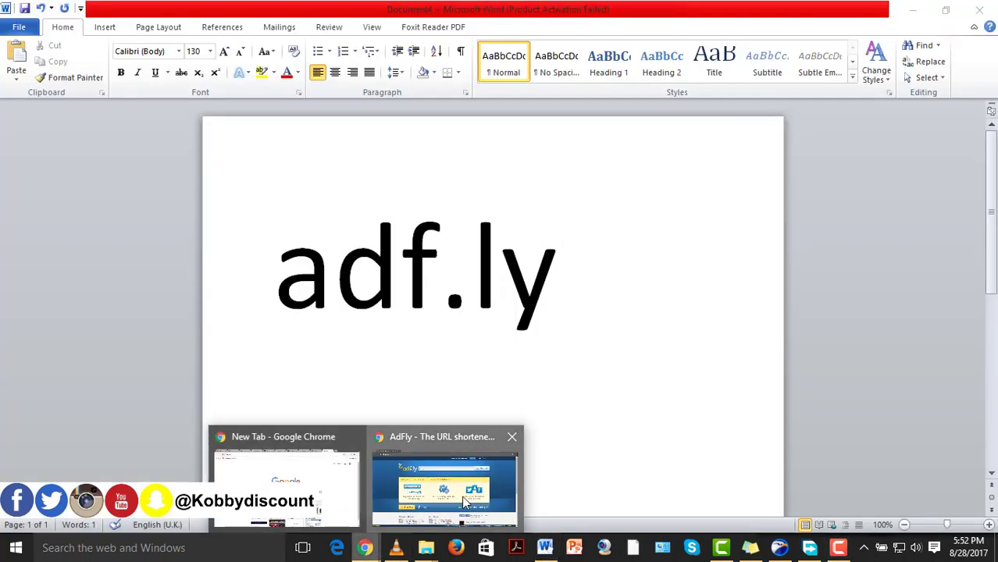
left_click(462, 500)
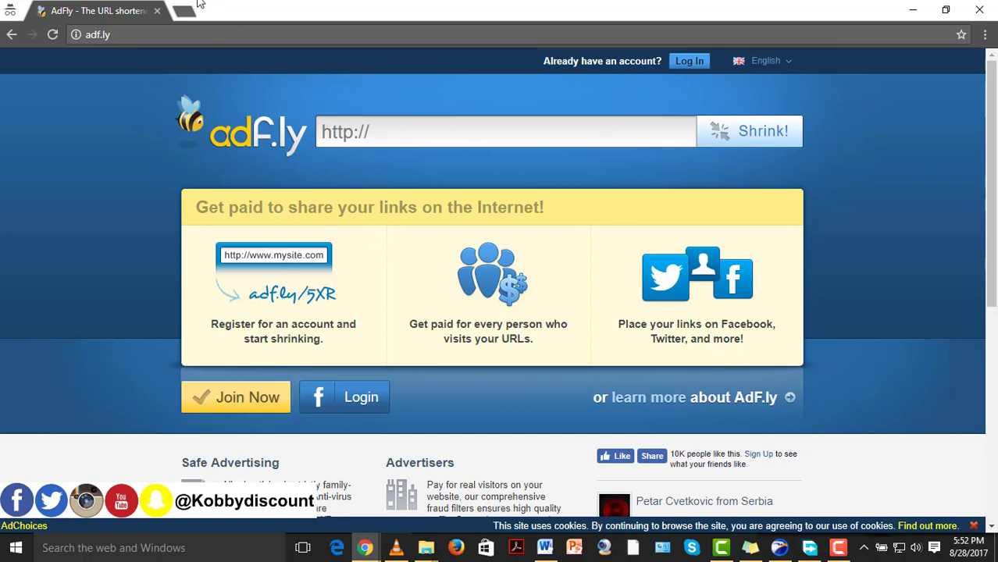
left_click(246, 398)
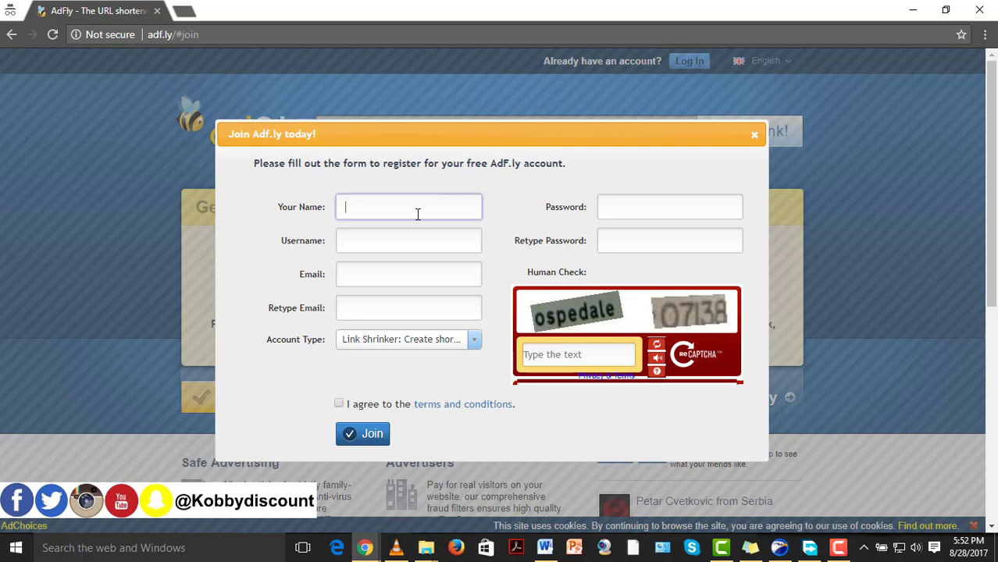
Step: Enter the name Kenny, try junk username and email values, then clear the email
left_click(418, 214)
type("Kenny")
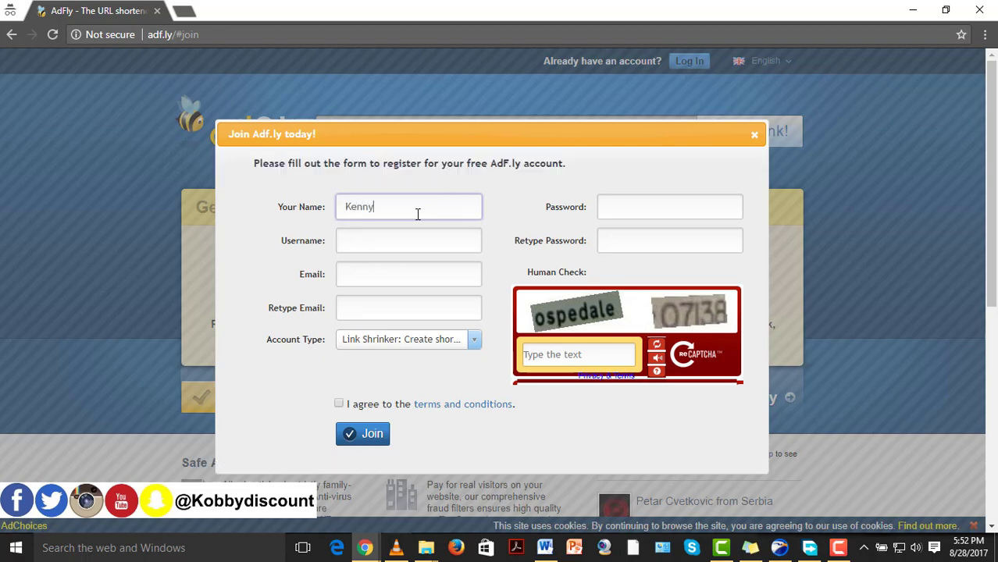
left_click(419, 242)
type("afkljadkl")
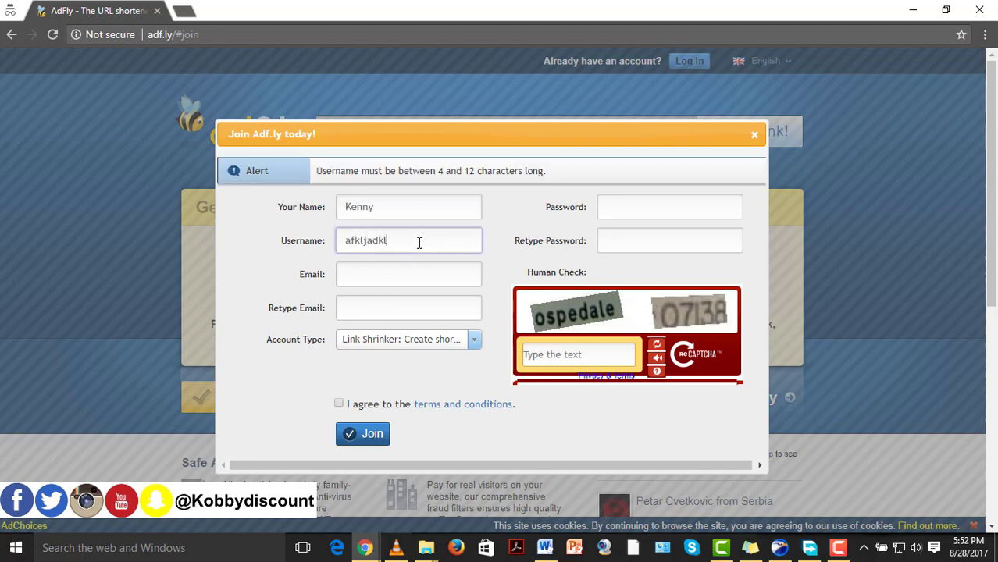
left_click(422, 275)
type("l;kf")
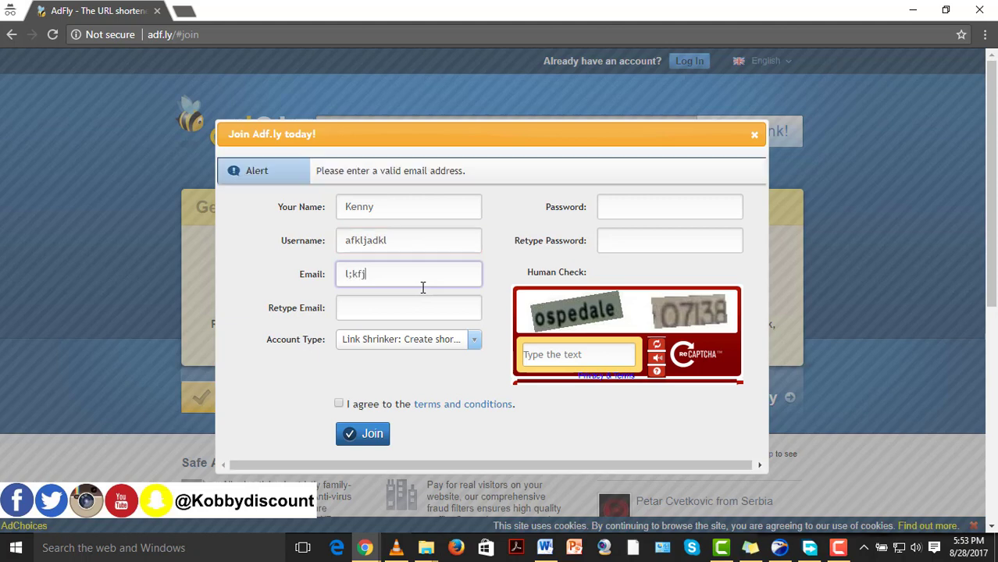
type("jadlkf")
key("ctrl+a")
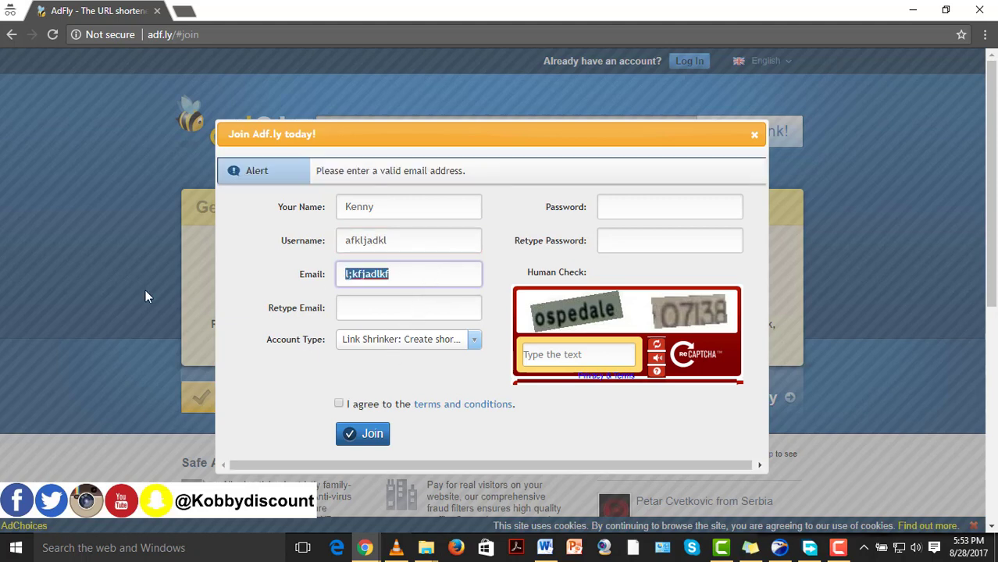
key("BackSpace")
Step: Replace the username with 'Kwa' and reach the Account Type dropdown
left_click(390, 240)
key("ctrl+a")
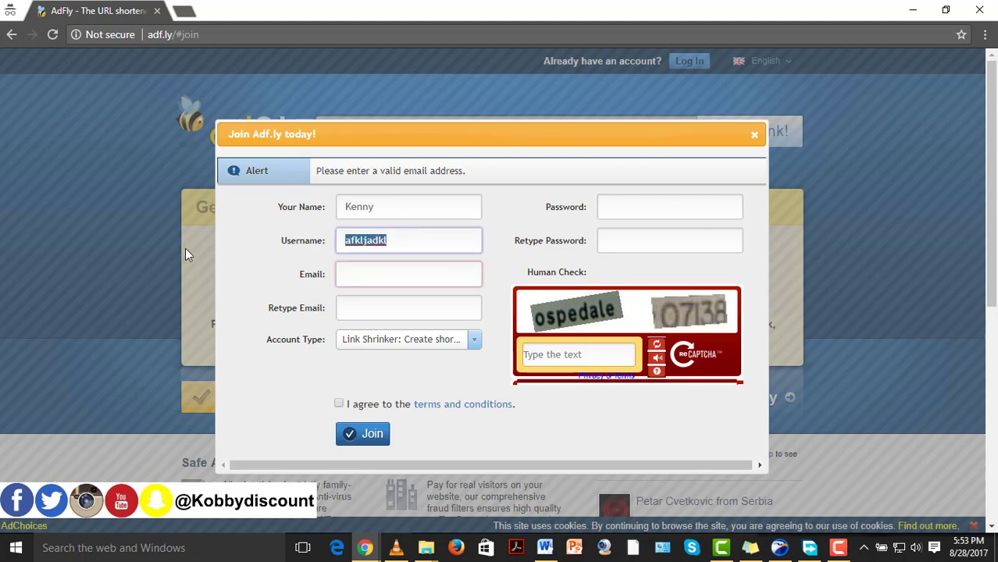
key("BackSpace")
type("K")
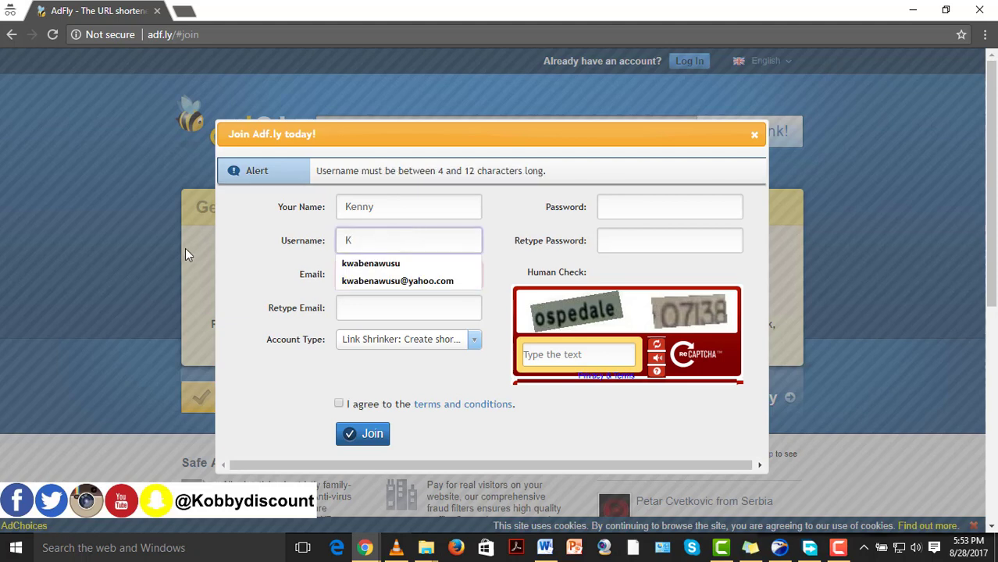
type("wa")
left_click(387, 311)
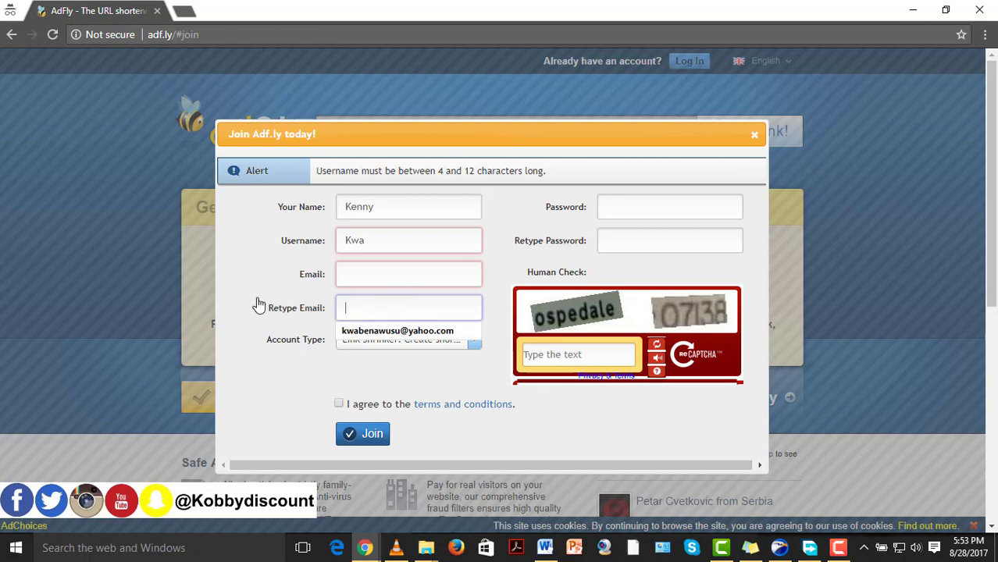
key("shift+Tab")
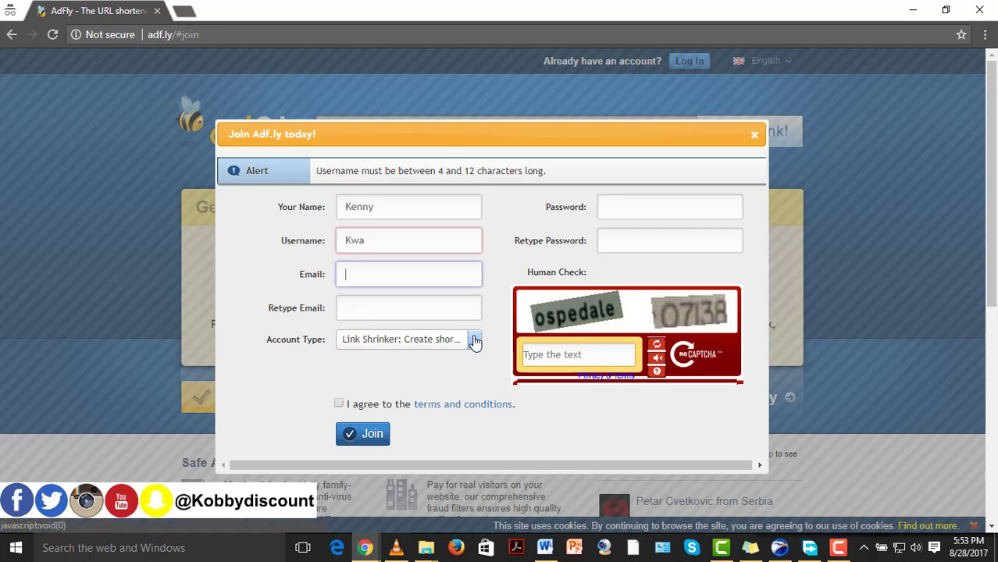
left_click(473, 340)
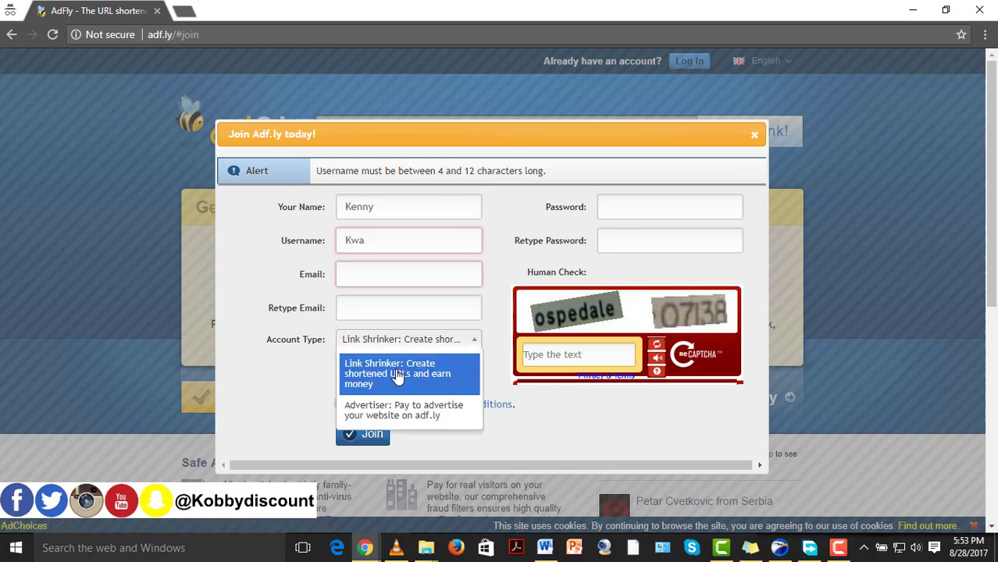
Step: Keep Link Shrinker as the account type and finish joining to reach the publisher dashboard
left_click(300, 380)
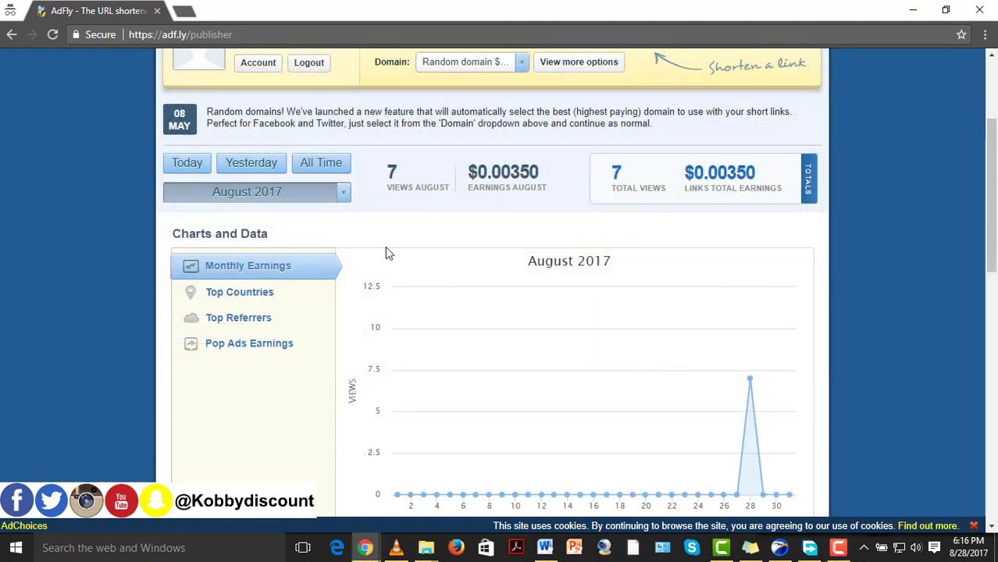
Step: Show the Top Countries breakdown, crediting Ghana with 7 views and $0.00350
left_click(281, 293)
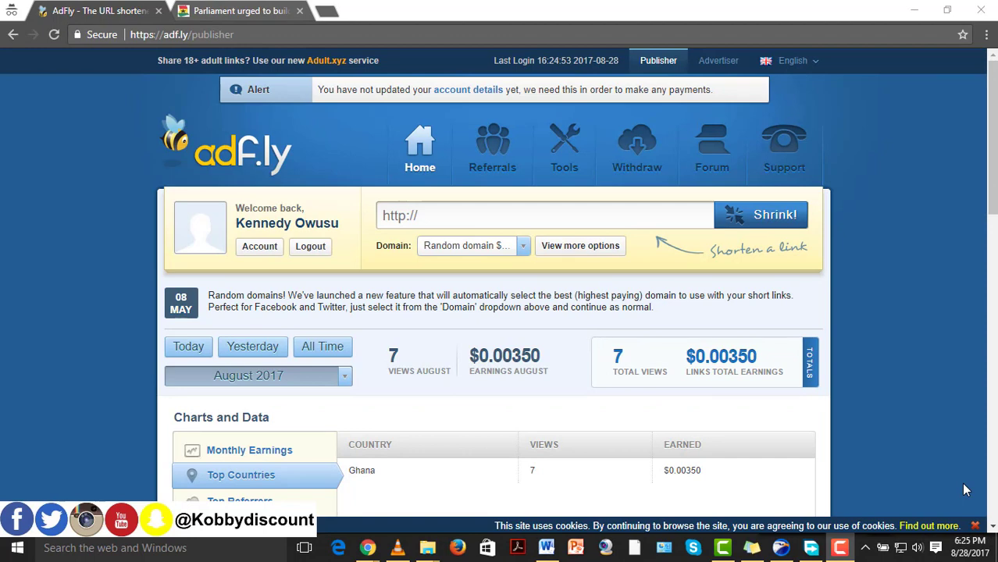
Step: Copy the Parliament article's URL from the GhanaWeb tab and return to the AdFly tab
left_click(246, 11)
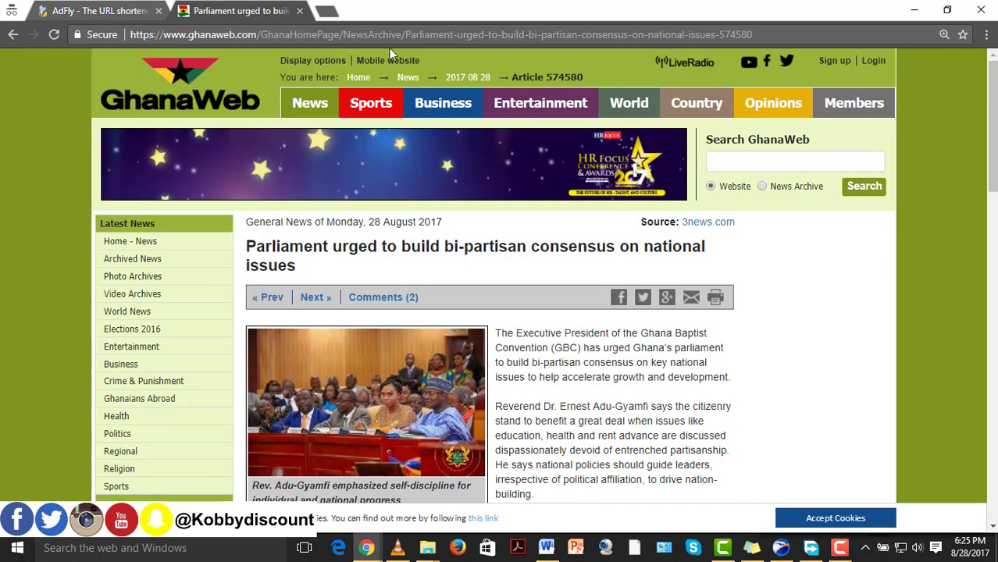
left_click(421, 34)
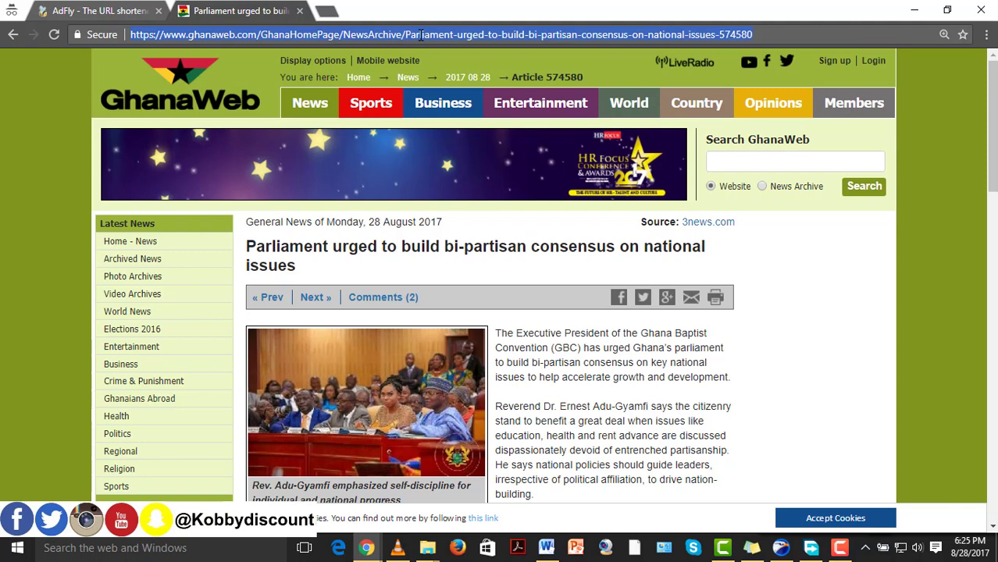
right_click(421, 34)
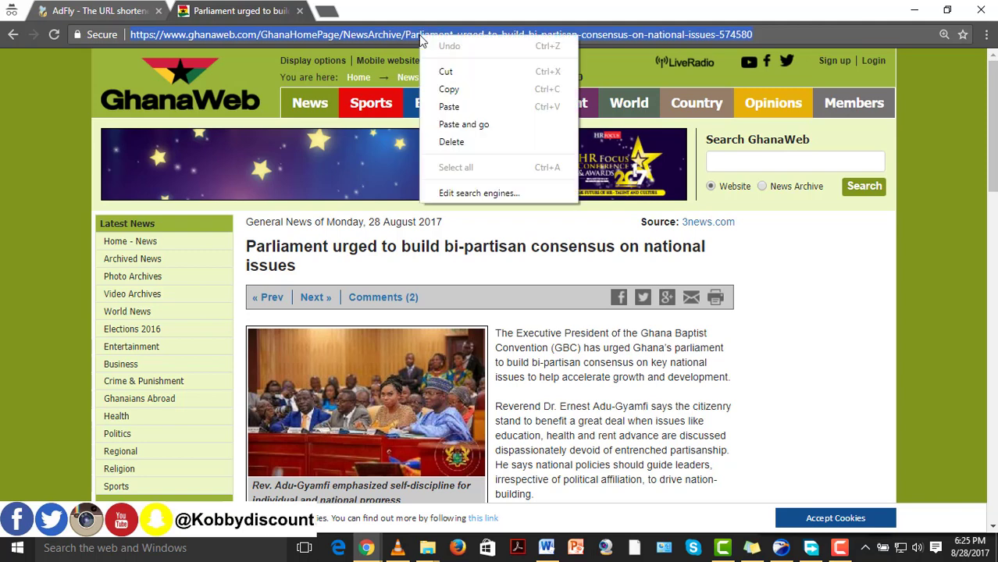
left_click(451, 90)
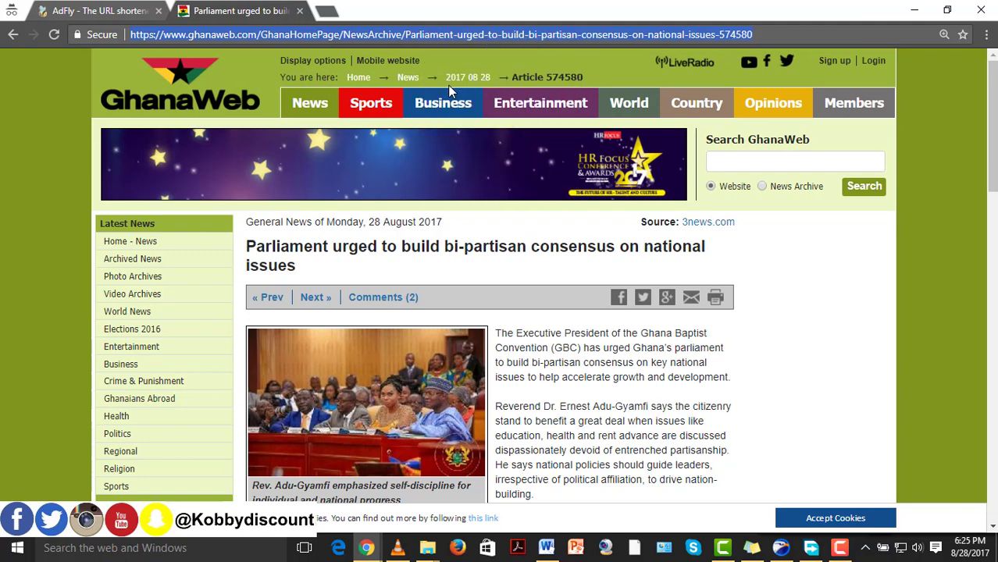
left_click(89, 10)
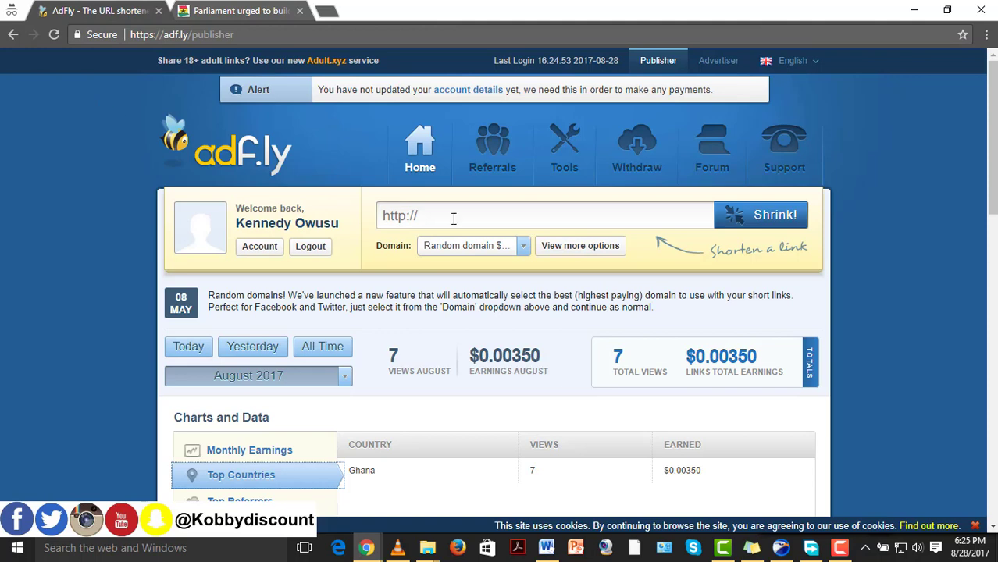
right_click(507, 221)
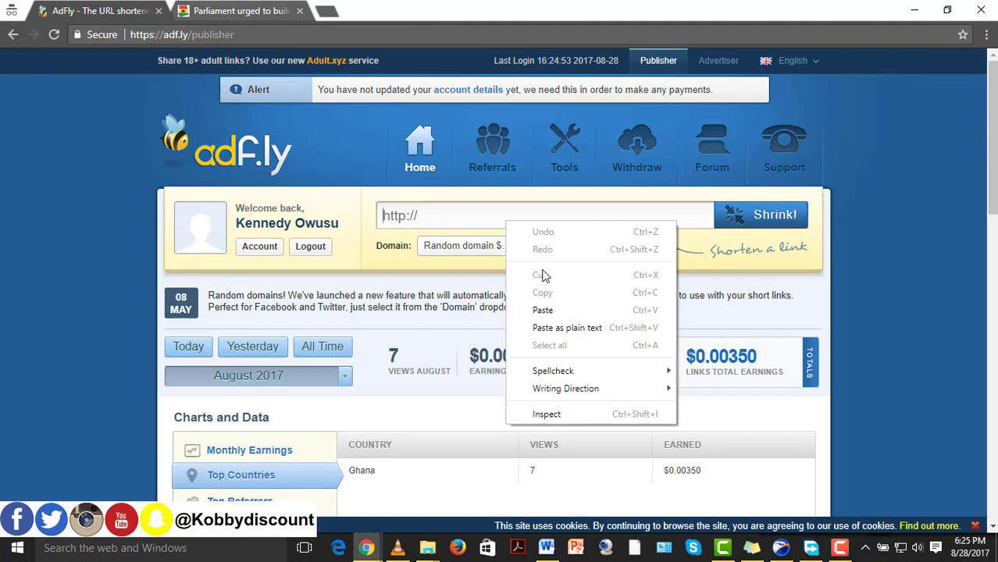
left_click(555, 312)
left_click(779, 226)
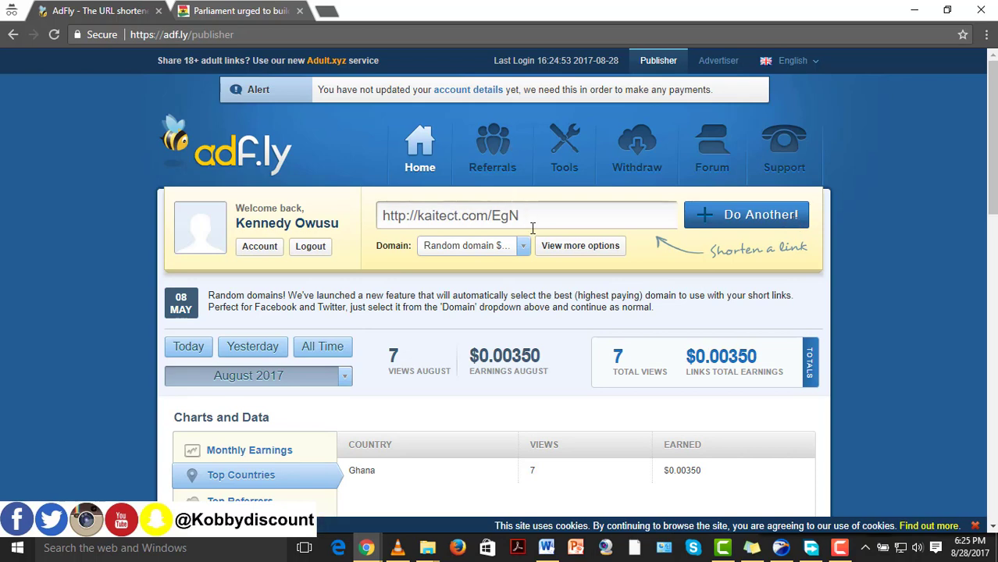
left_click_drag(532, 219, 379, 215)
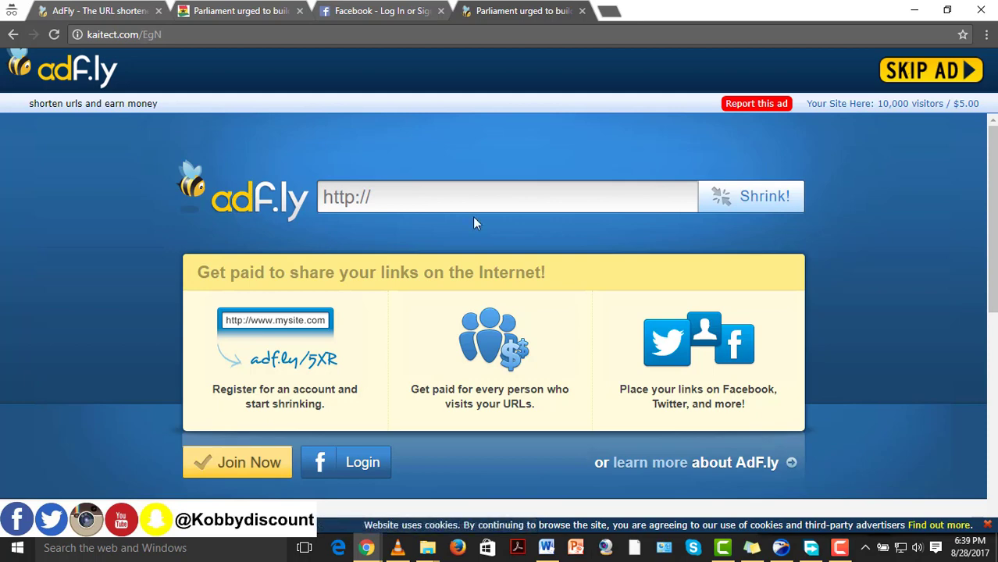
Step: Switch from the AdFly ad page to the Facebook sign-up tab
left_click(378, 11)
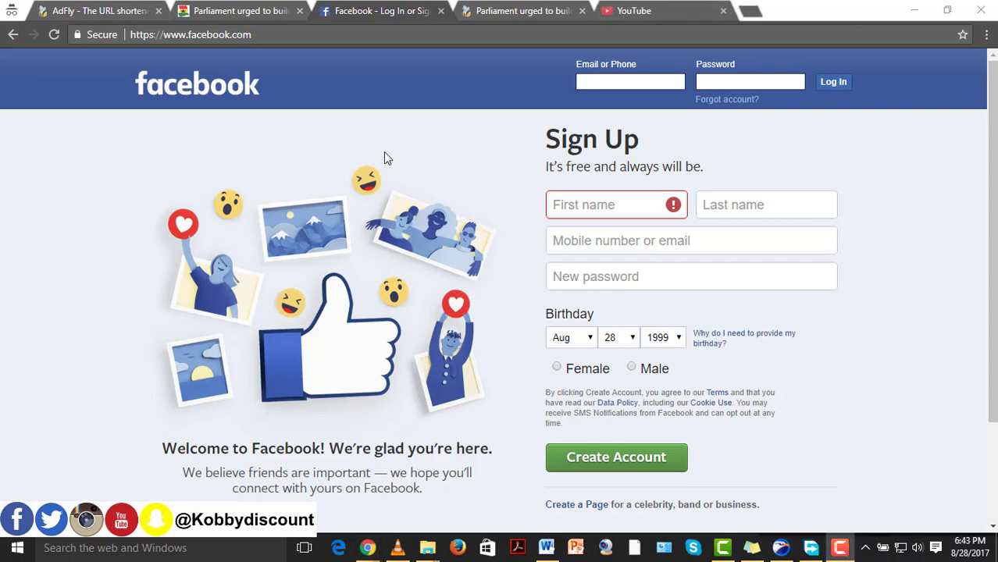
Step: Visit the YouTube home page's search box, then return to the Facebook sign-up tab
left_click(633, 11)
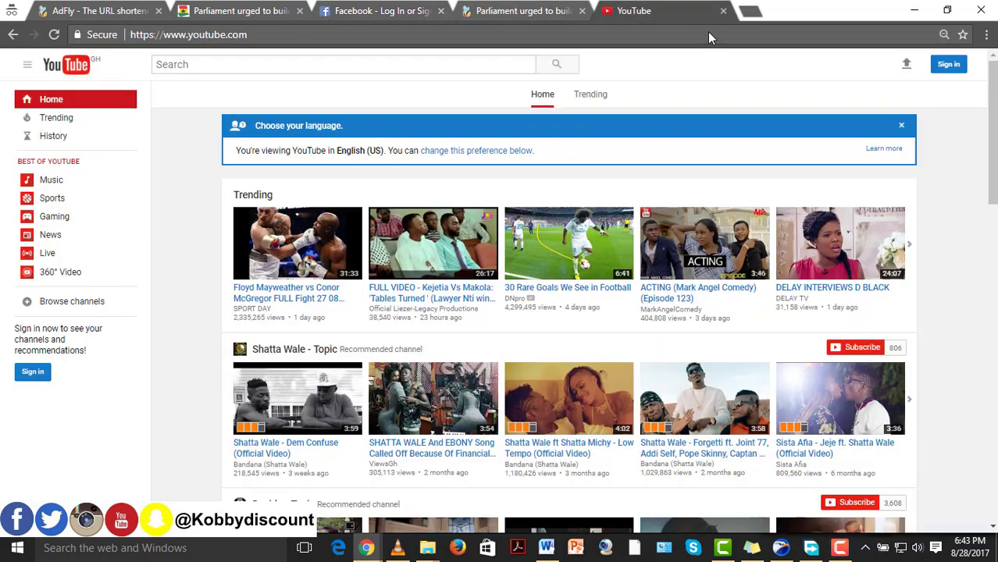
left_click(351, 64)
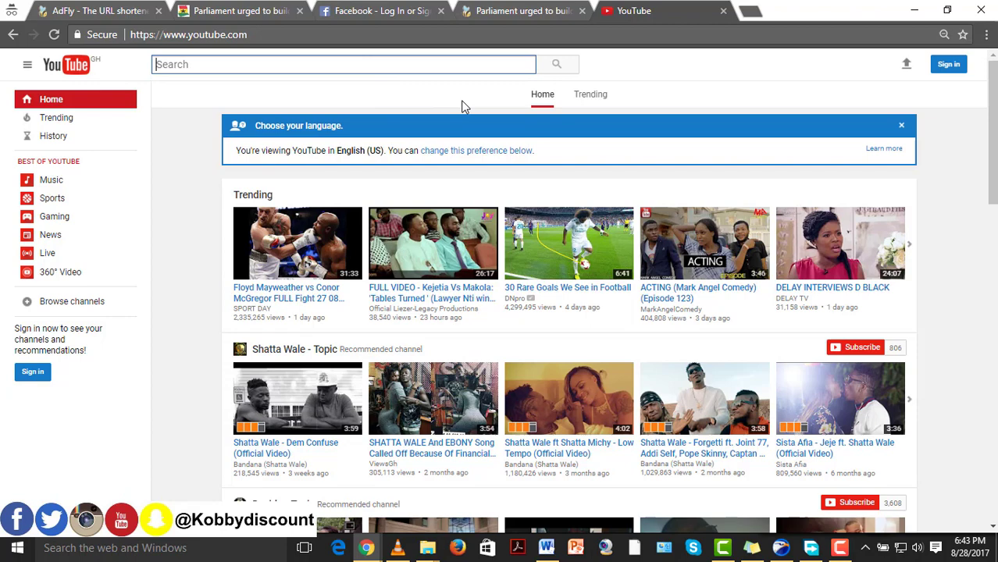
left_click(370, 9)
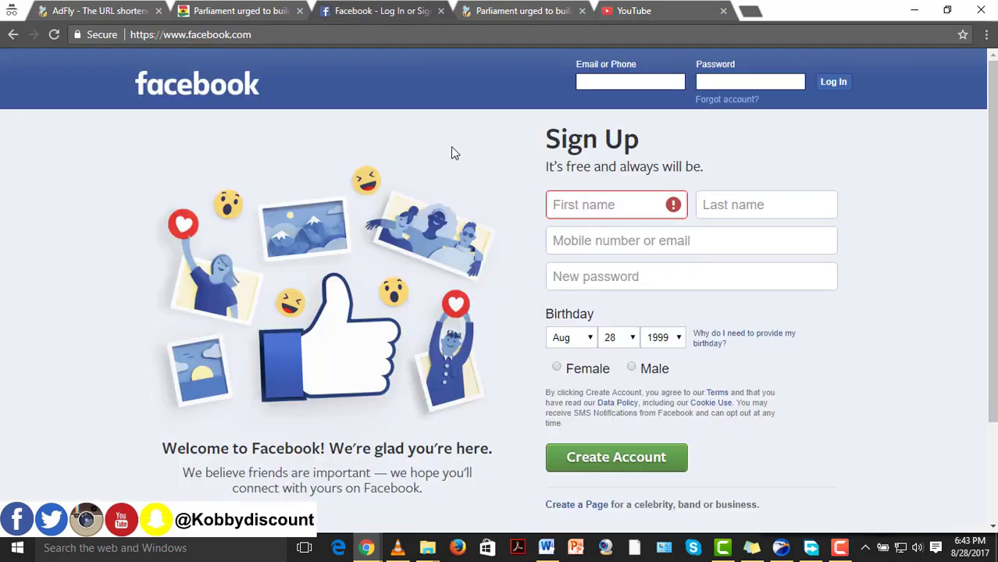